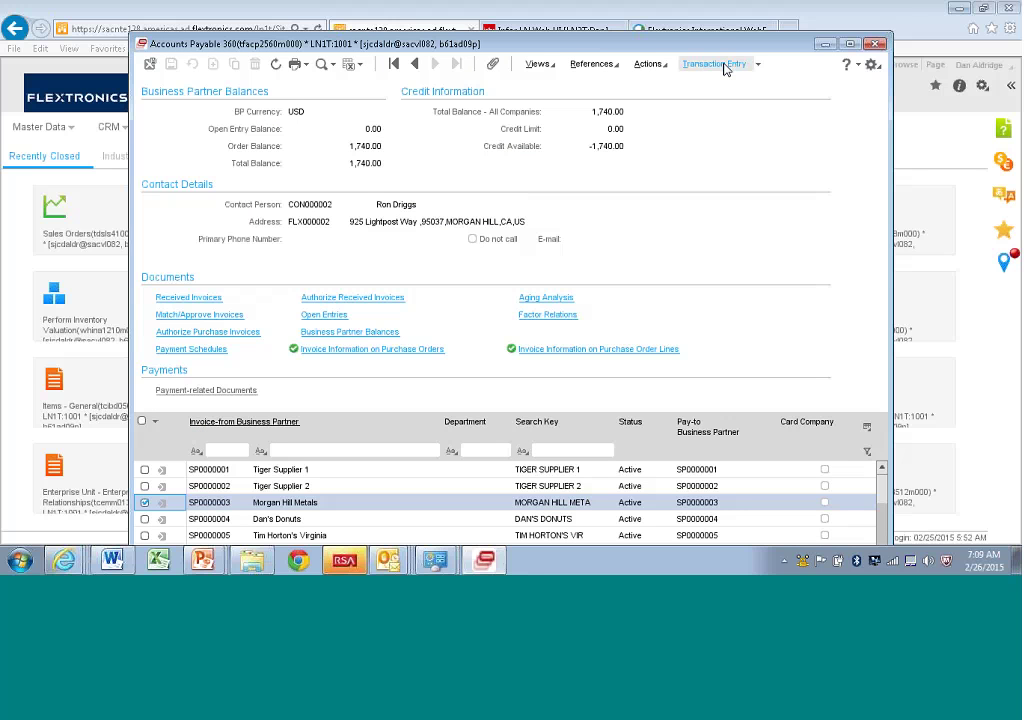
Open Transaction Entry and set the new journal voucher batch's reference to "Journal Vouchers 26/02/2015".
left_click(726, 69)
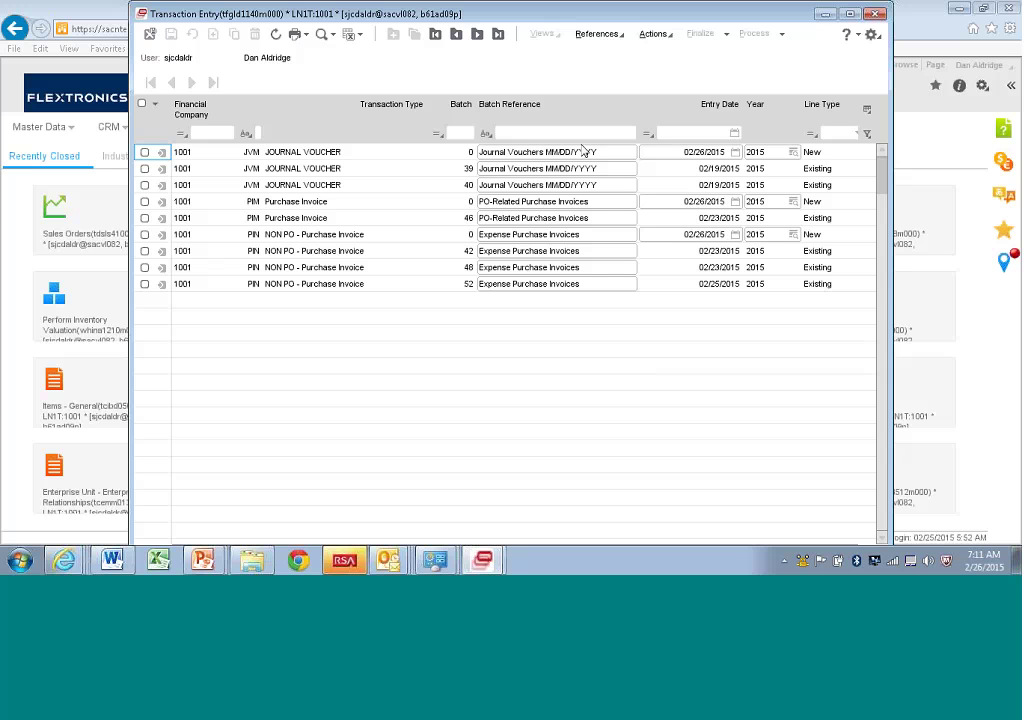
left_click(558, 151)
left_click(557, 151)
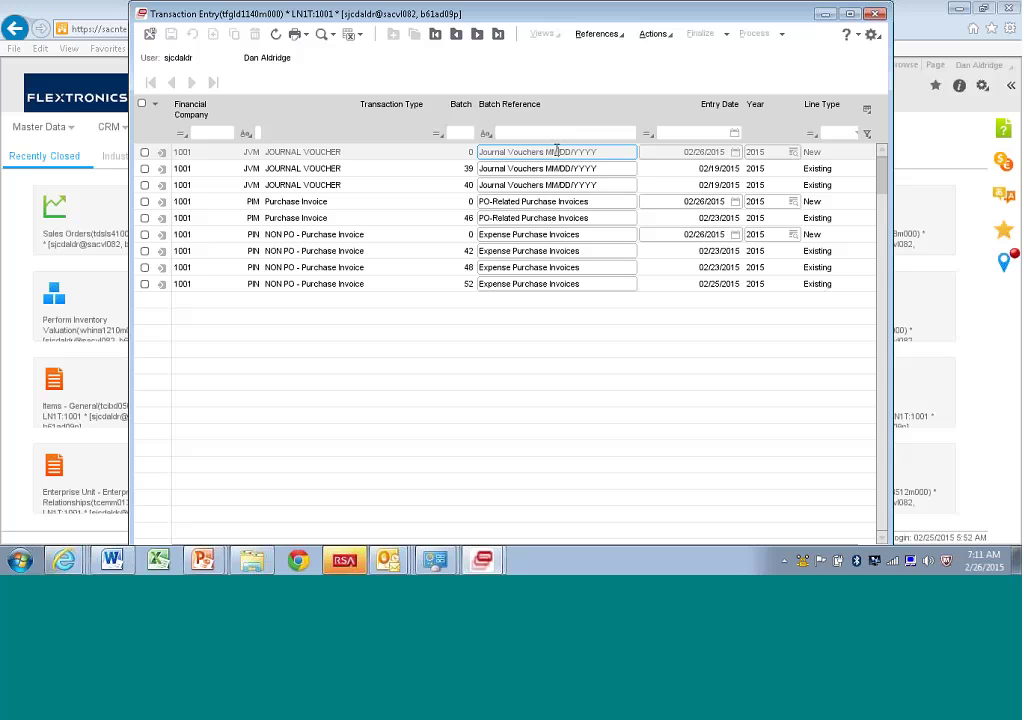
key("BackSpace")
key("BackSpace")
key("BackSpace")
key("BackSpace")
type("26/02/")
key("Delete")
key("Delete")
key("Delete")
key("Delete")
key("Delete")
key("Delete")
key("Delete")
key("Delete")
type("/2015")
key("Tab")
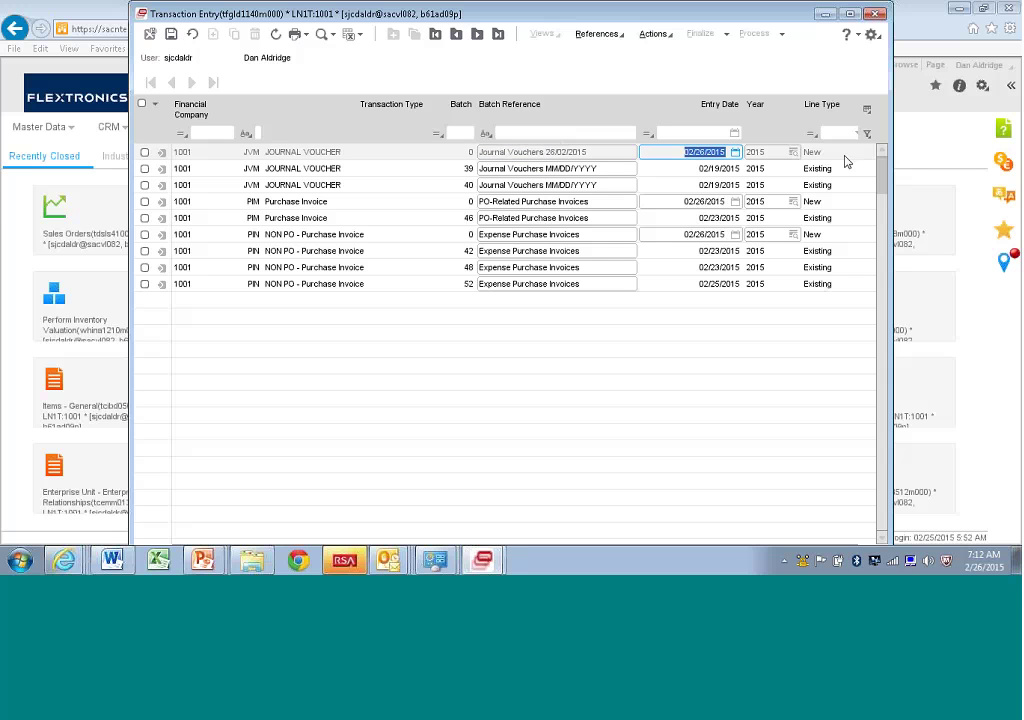
Widen the window to show the Status column and open a new document in the journal voucher batch, keeping its default document number.
left_click_drag(889, 168, 988, 168)
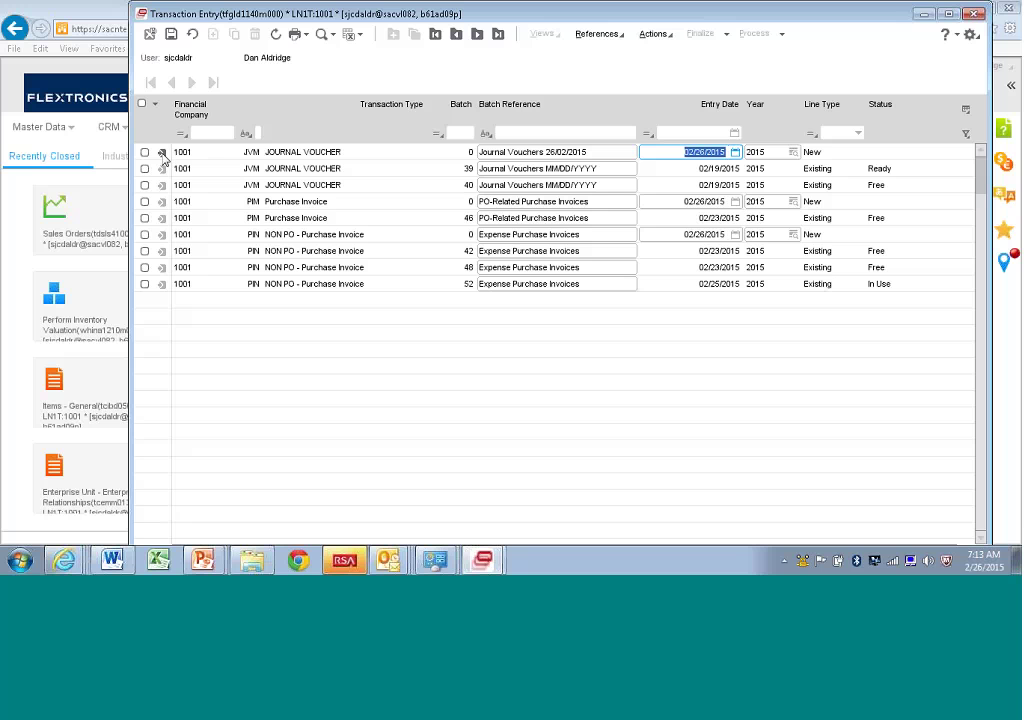
left_click(161, 152)
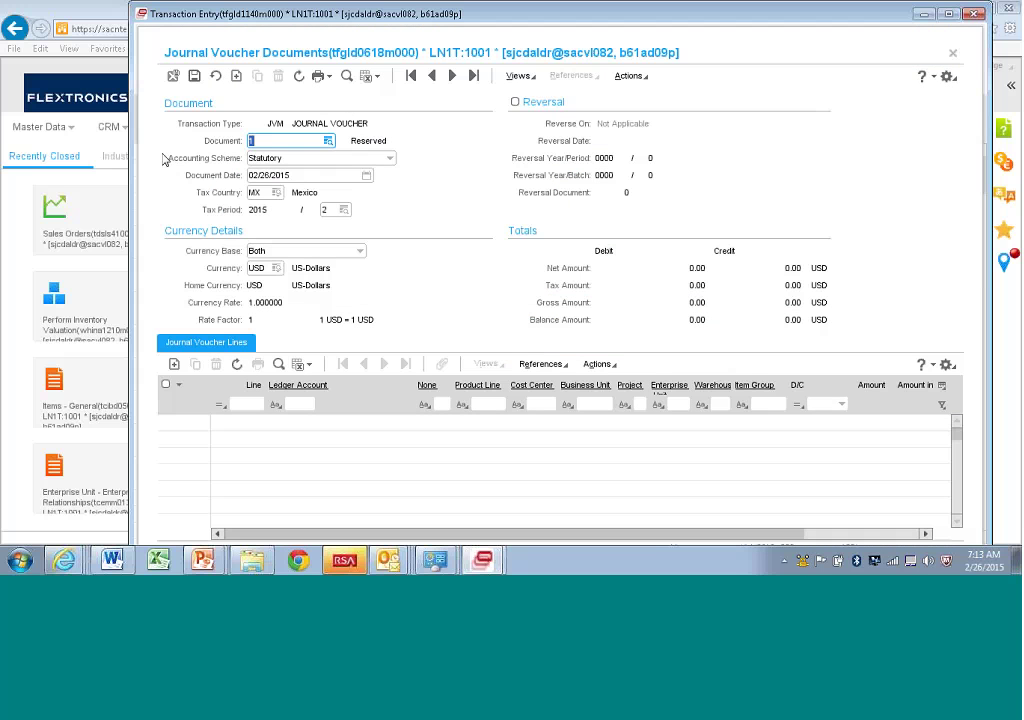
key("Tab")
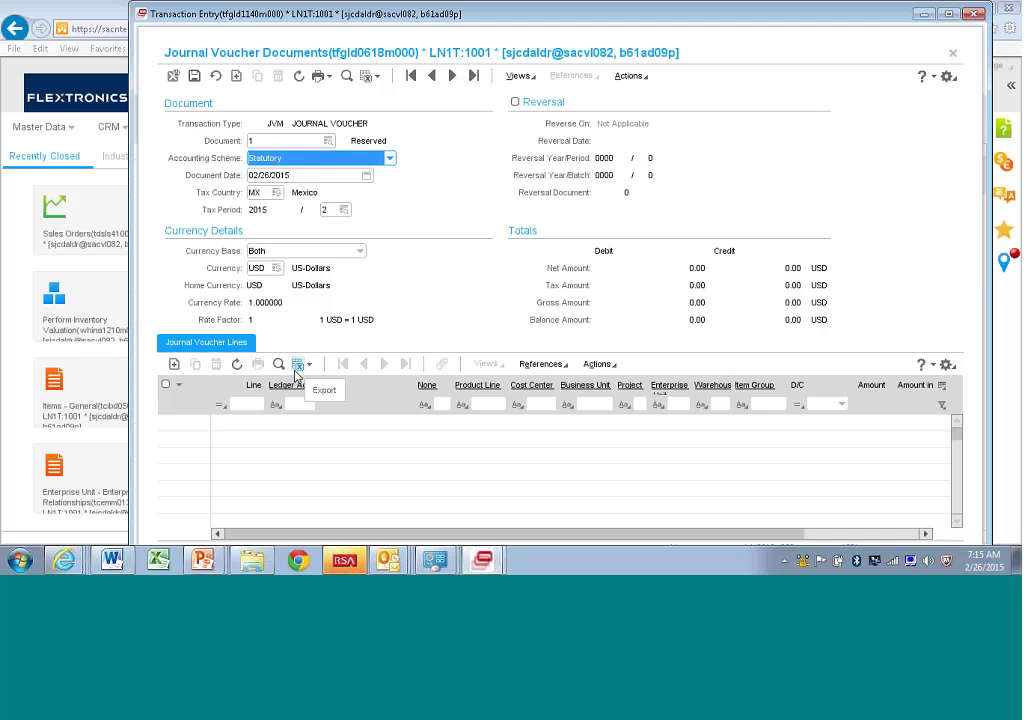
Start an import of journal voucher lines and choose the file "JV Import Test 02-19-2015" from ERP LN's "Baan 5 to LN Differences" folder.
left_click(309, 366)
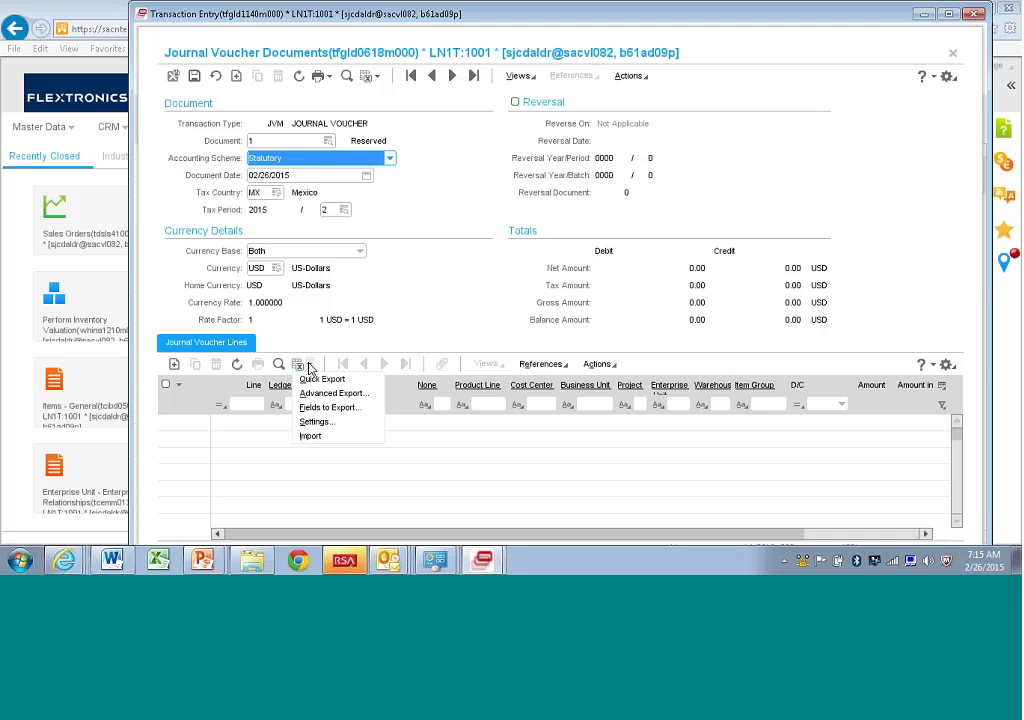
left_click(312, 437)
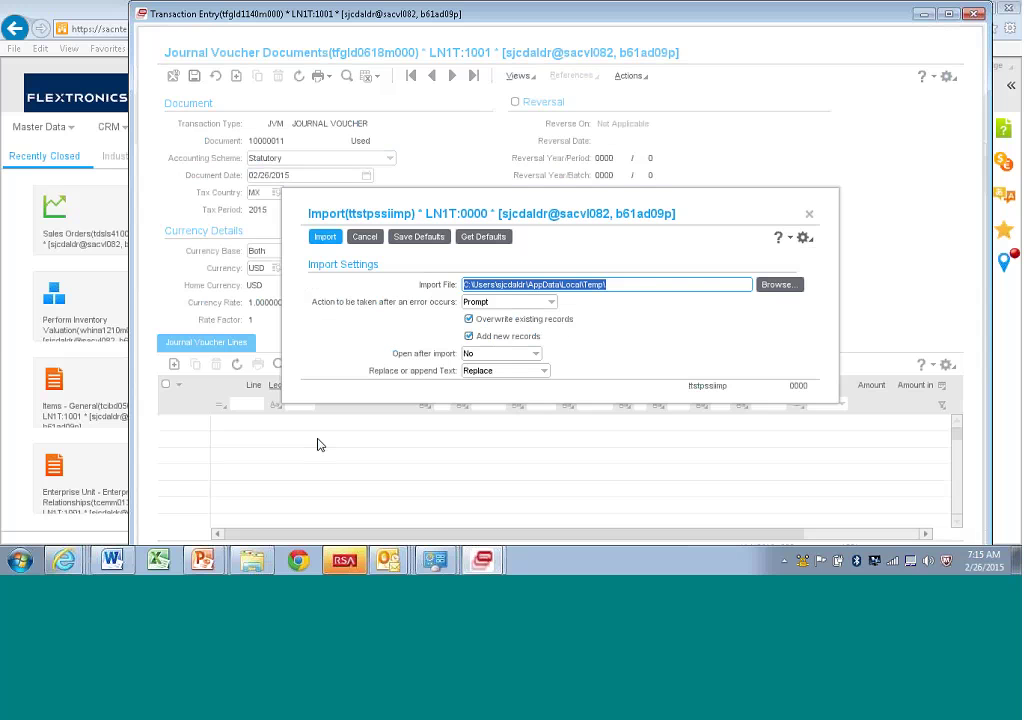
left_click(771, 287)
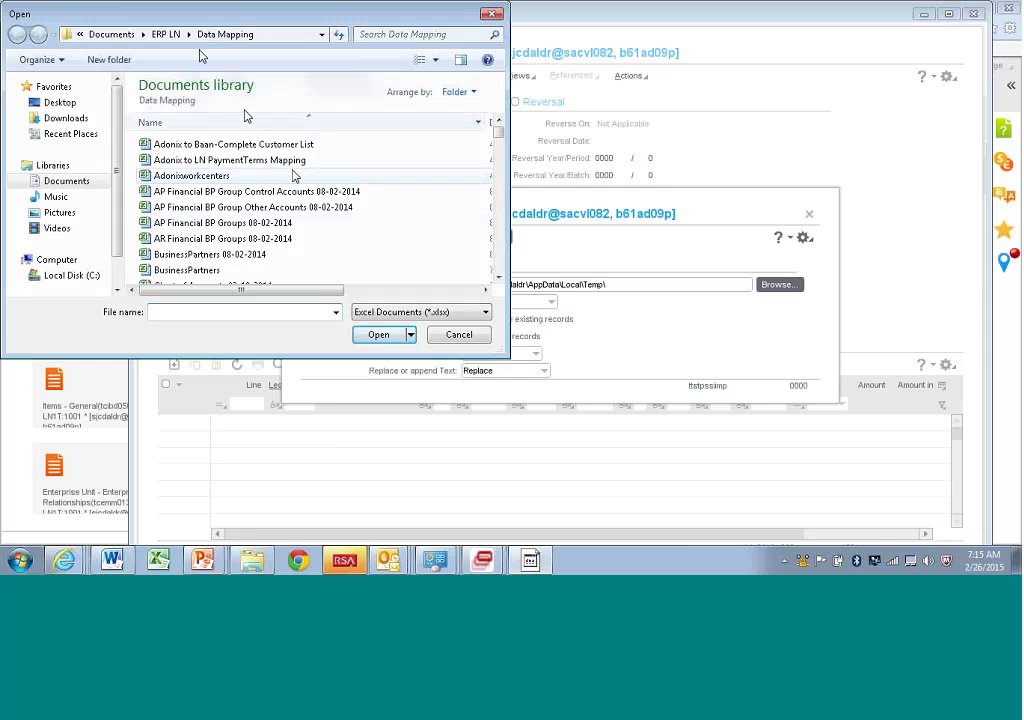
left_click(166, 34)
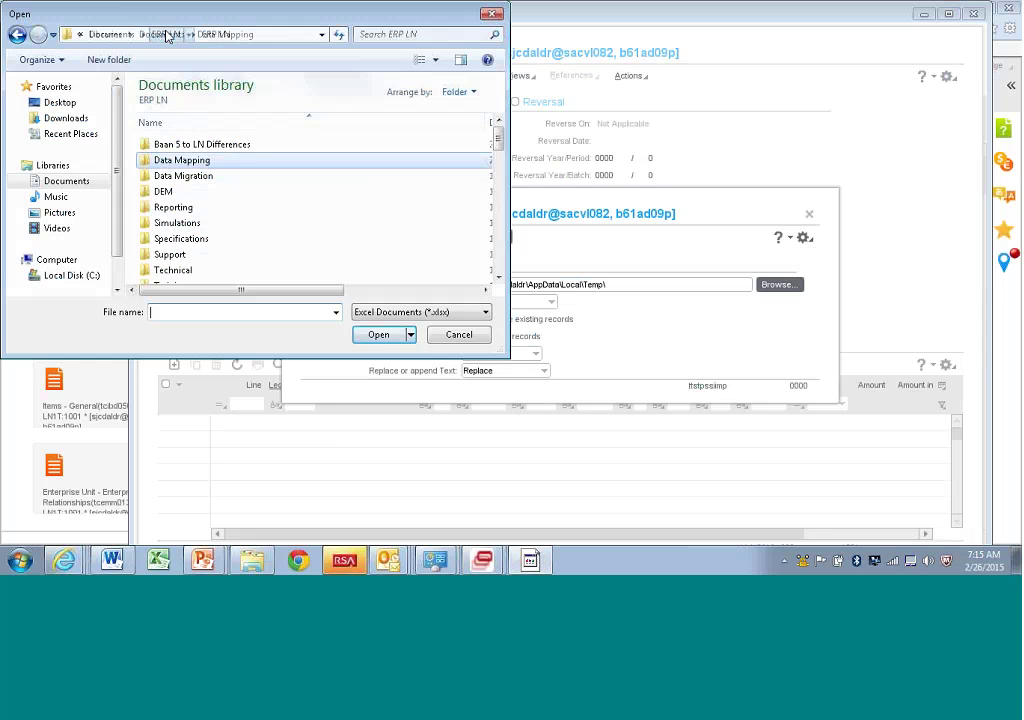
double_click(188, 145)
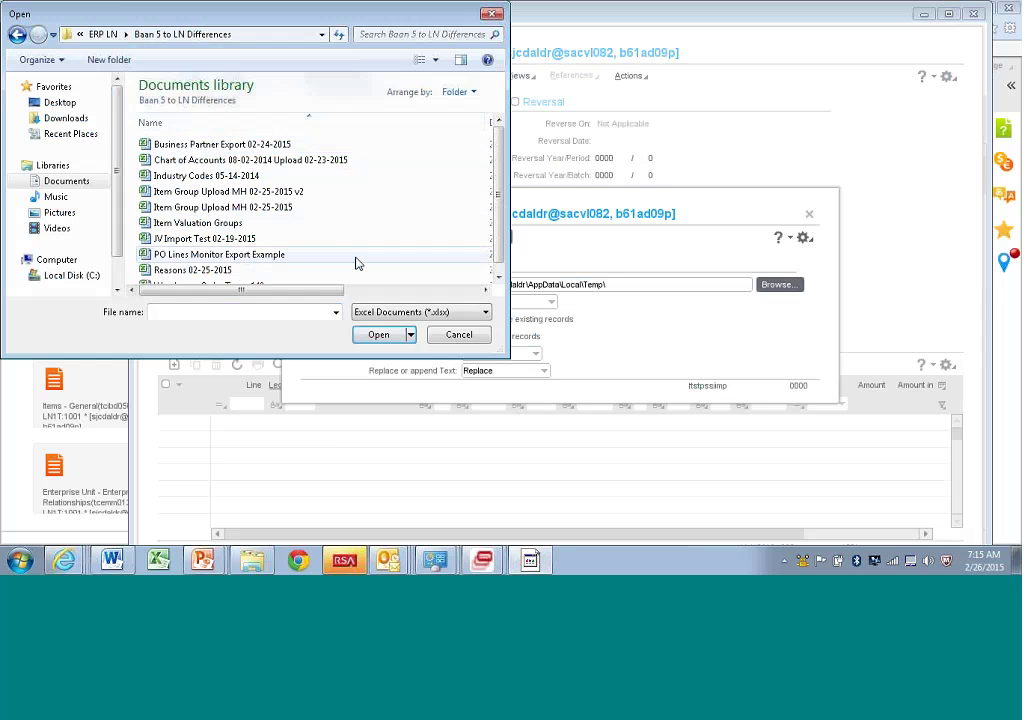
left_click(224, 240)
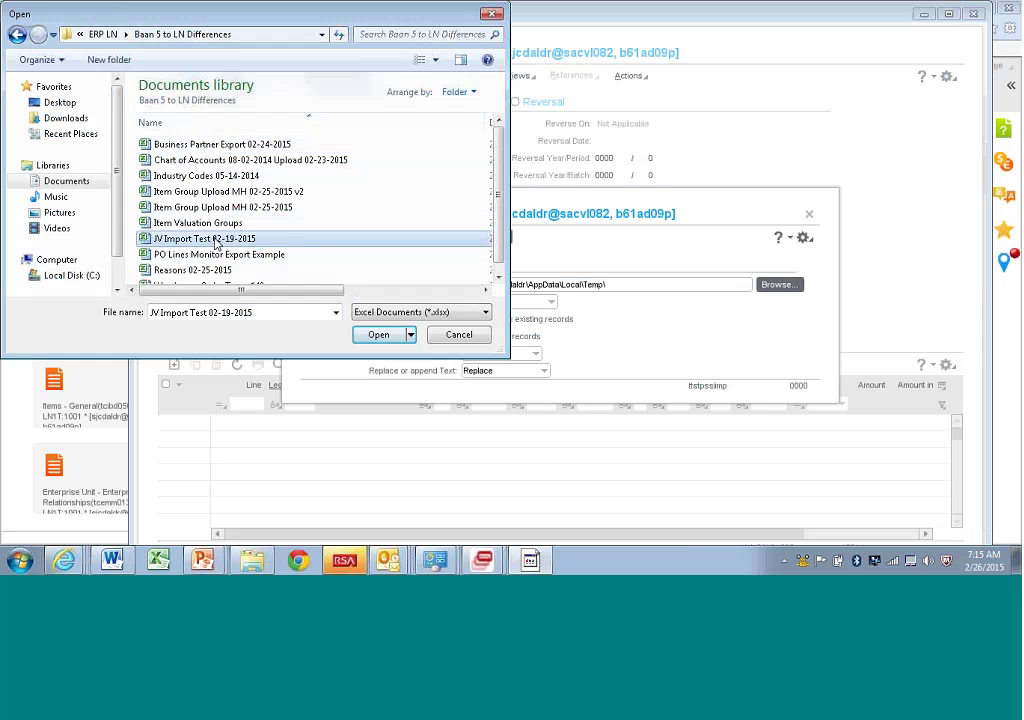
left_click(378, 336)
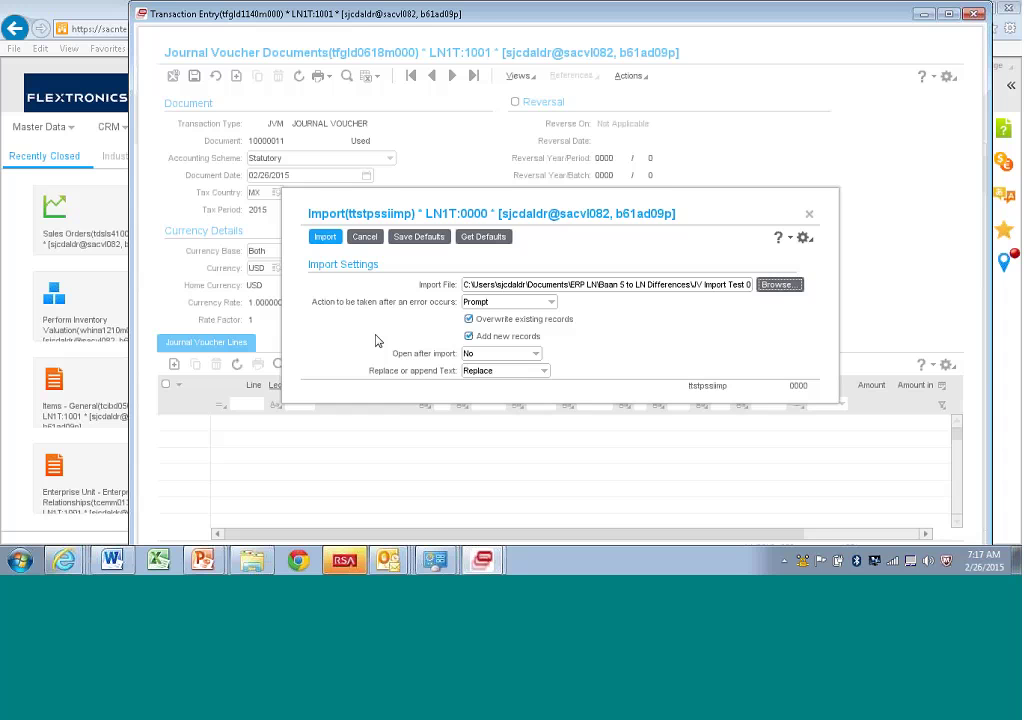
Set the import file to open after import (Yes) and run the import of the voucher lines.
left_click(537, 356)
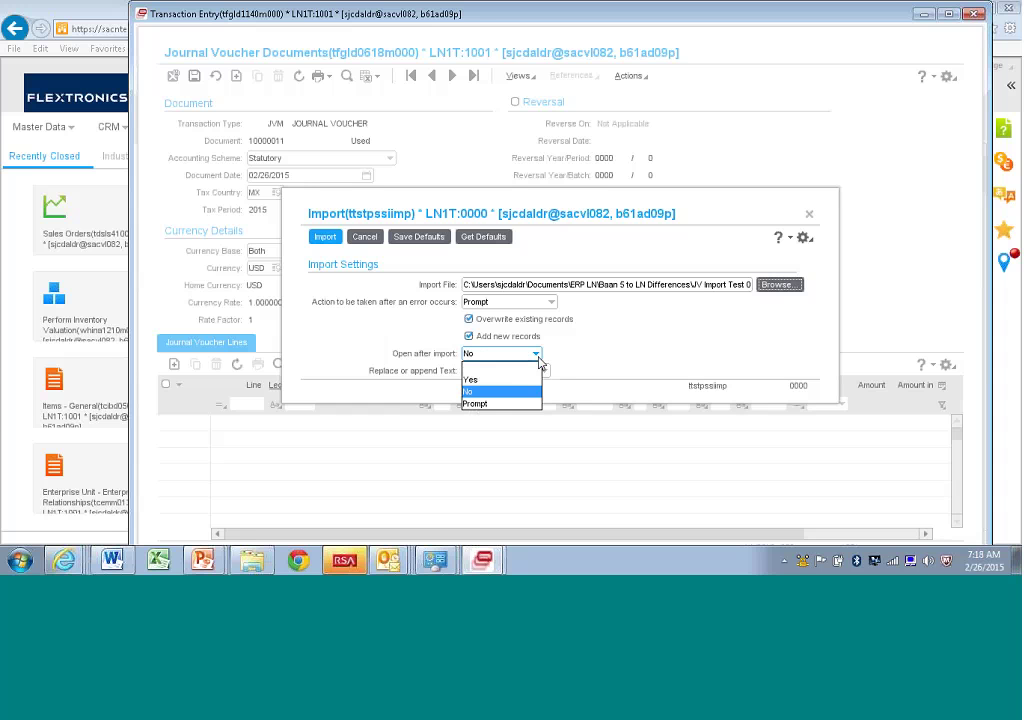
left_click(472, 380)
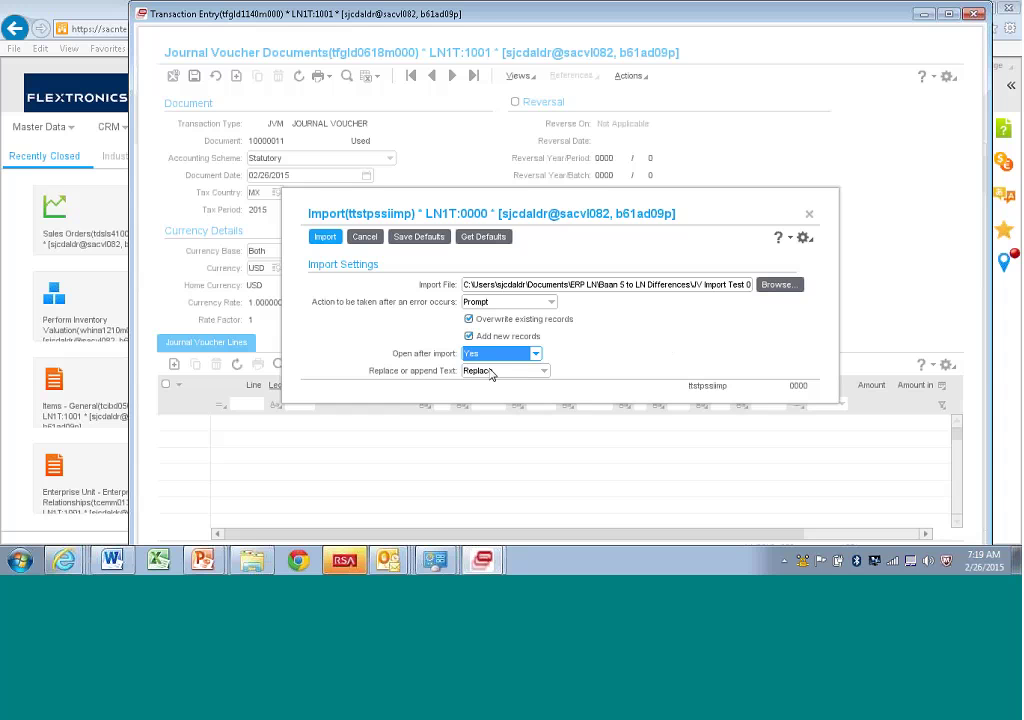
left_click(325, 237)
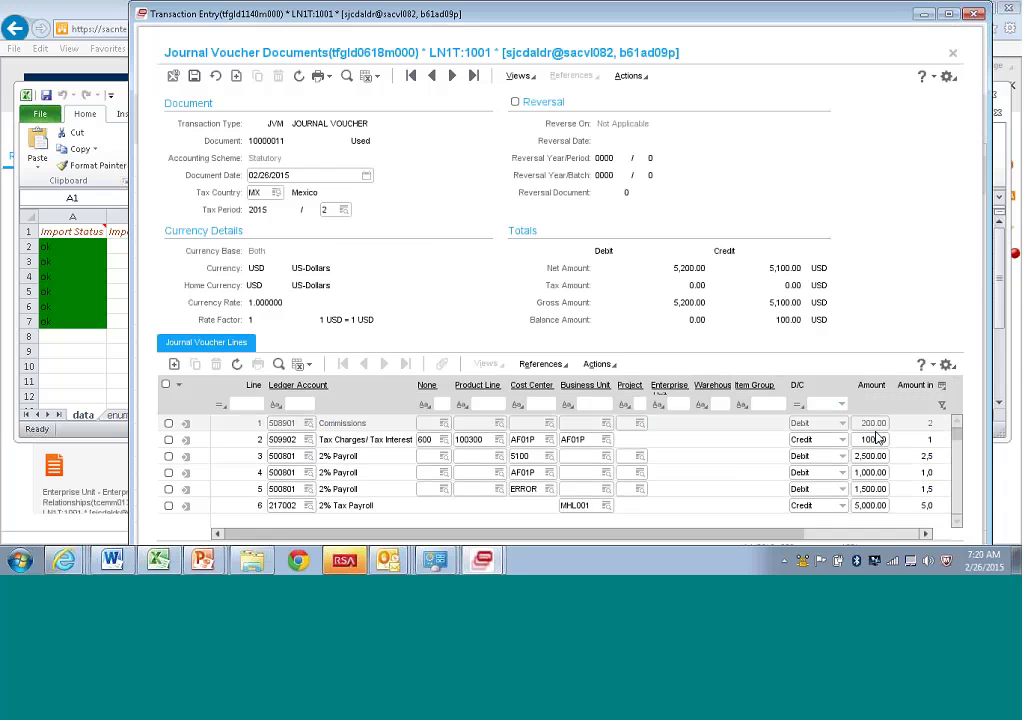
Set voucher line 2's amount to 200 and its transaction reference to "Balanced", and save and close the document.
left_click(876, 439)
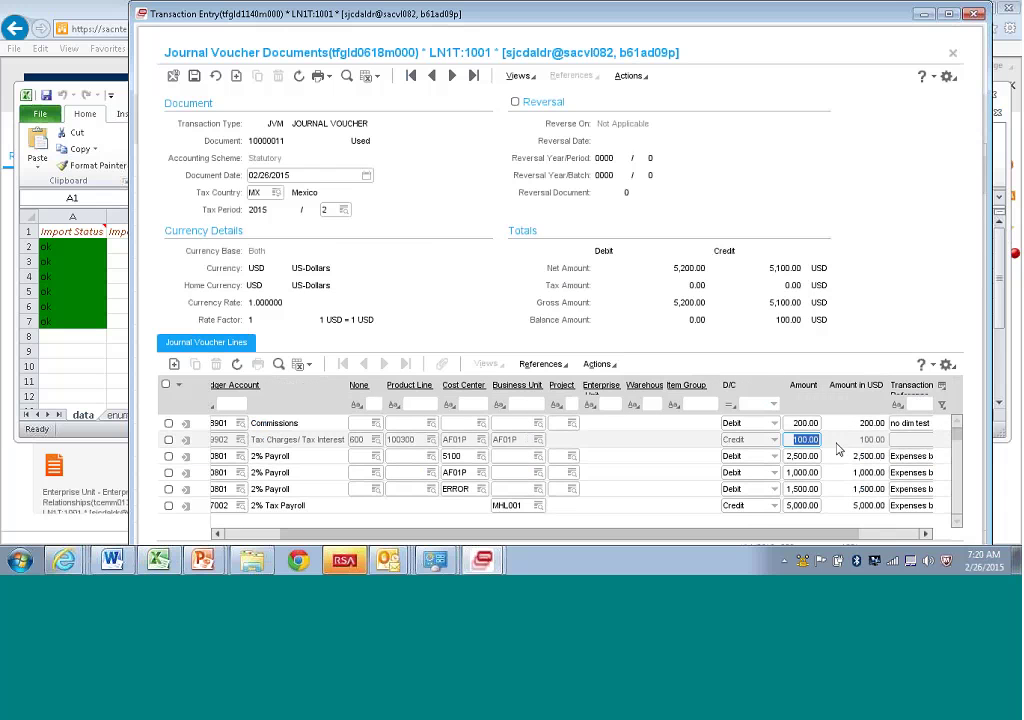
type("200")
key("Tab")
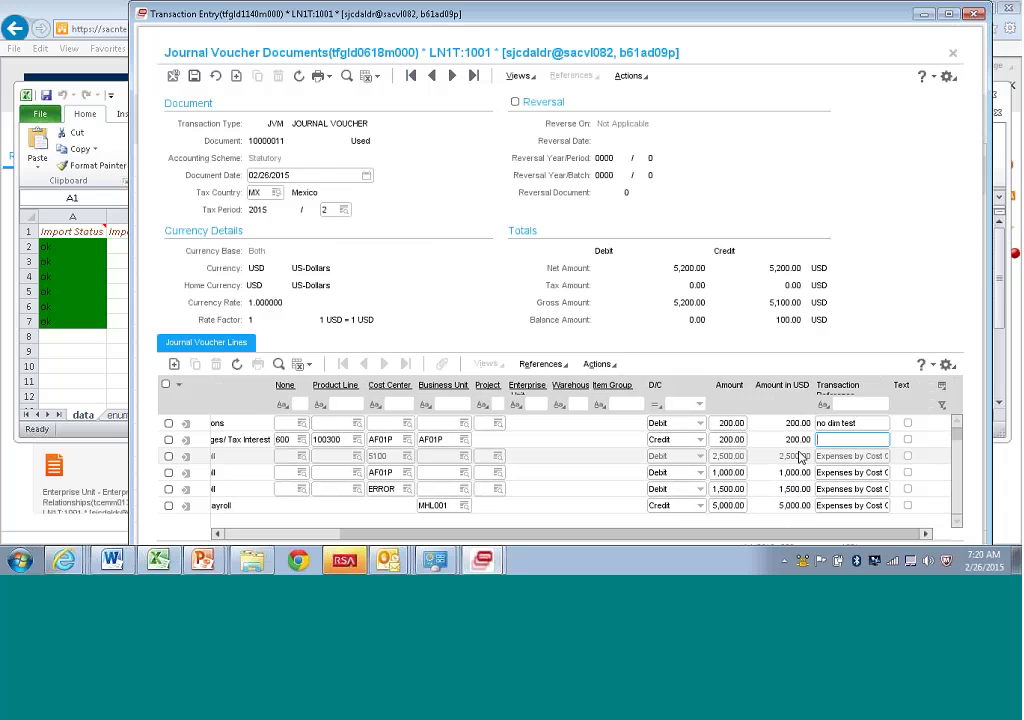
type("Balanced")
left_click(790, 458)
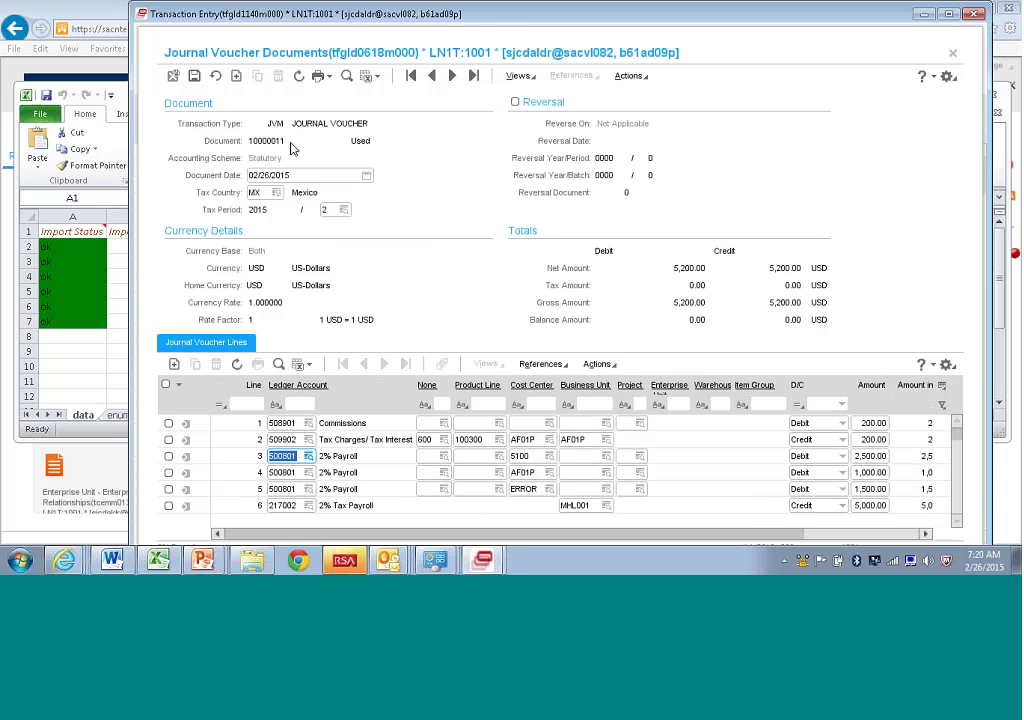
left_click(173, 83)
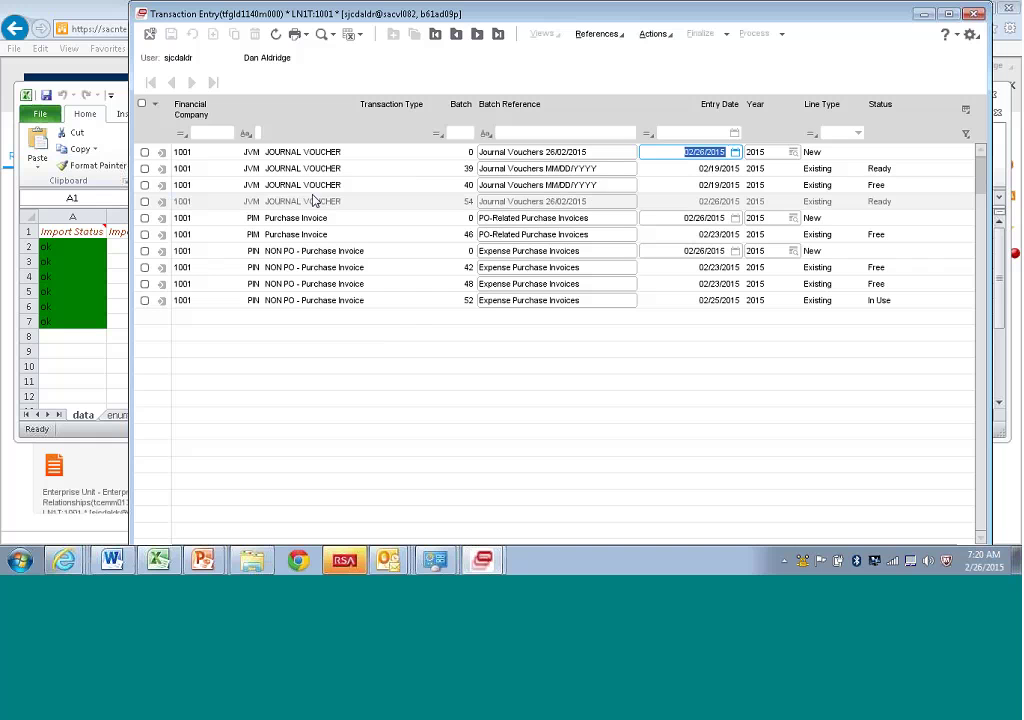
Finalize the existing "Journal Vouchers 26/02/2015" batch, sending its finalization reports to display device D66.
left_click(146, 186)
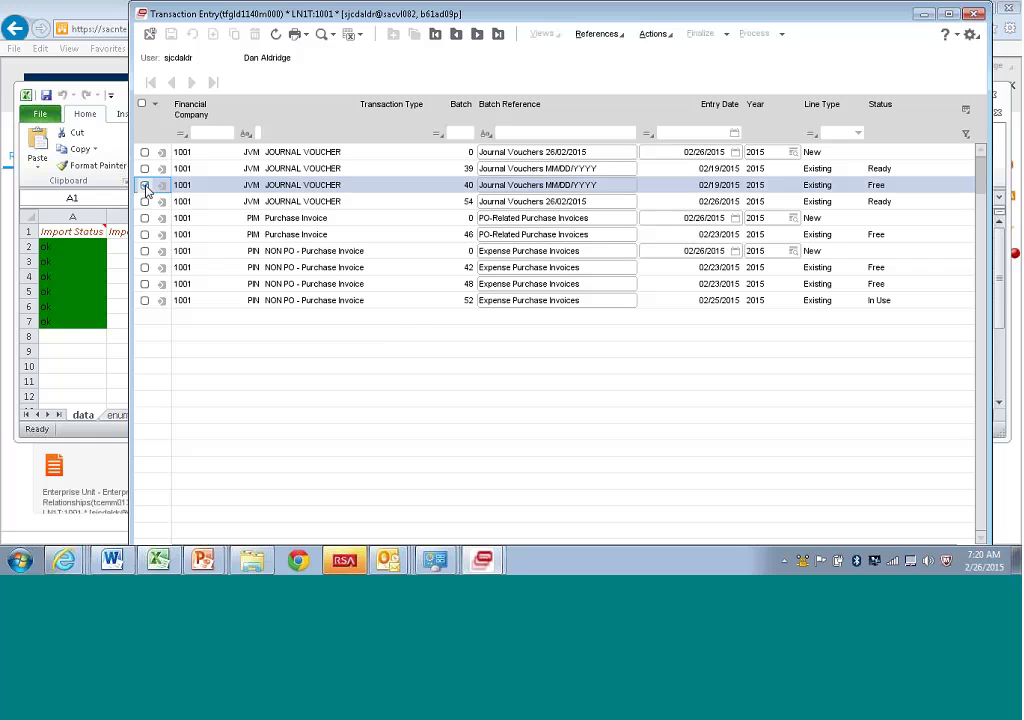
left_click(146, 187)
left_click(310, 203)
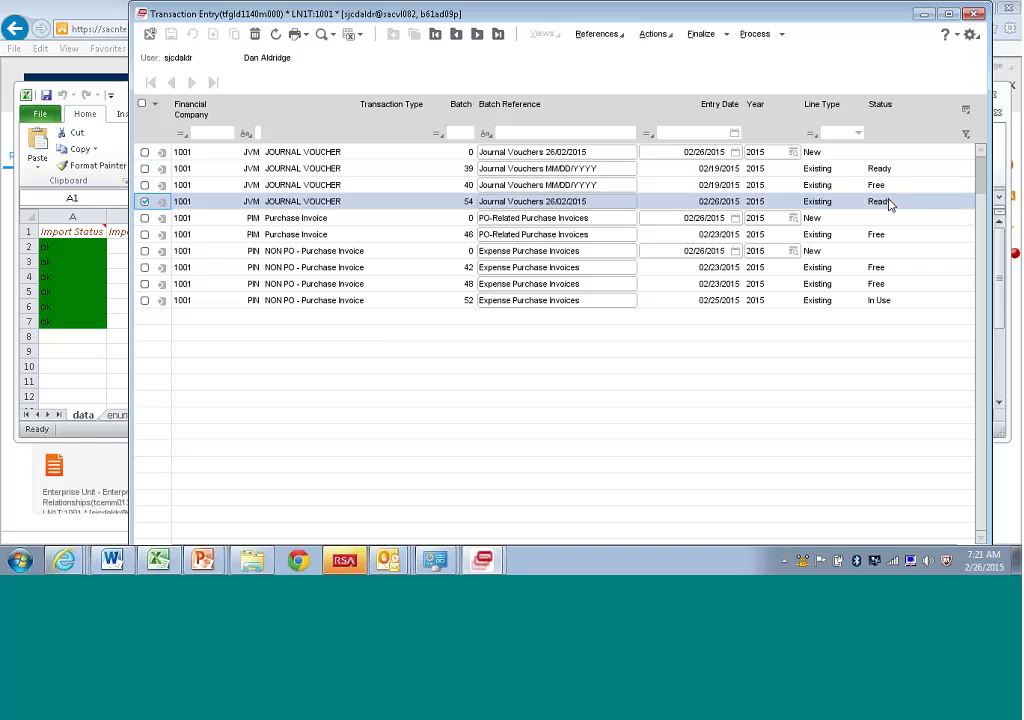
left_click(701, 36)
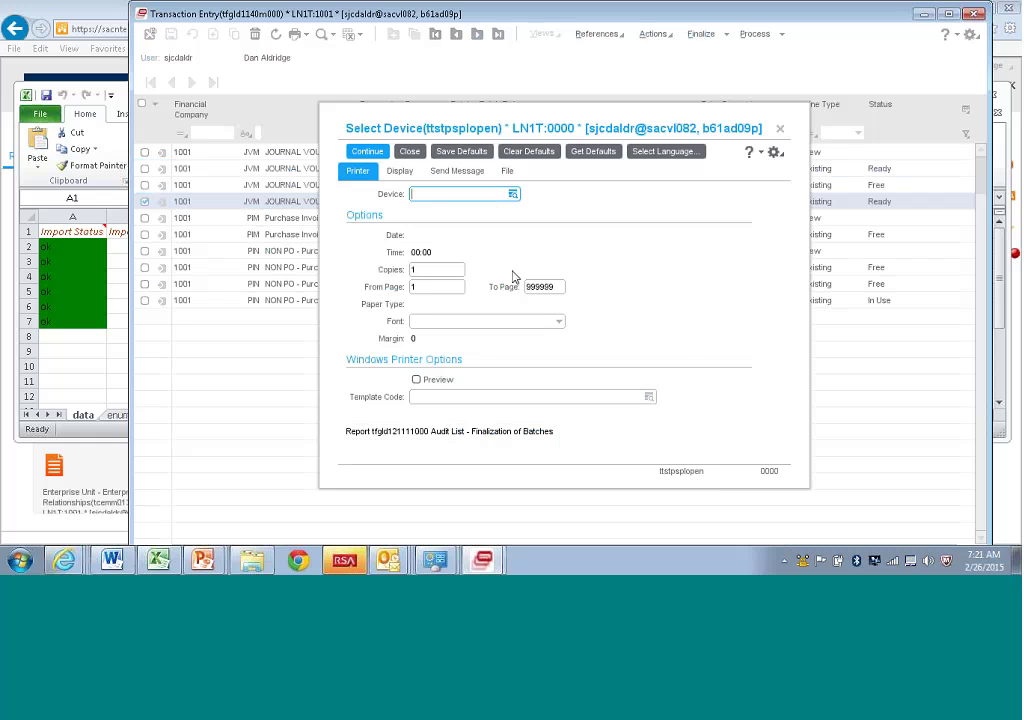
type("d")
key("Tab")
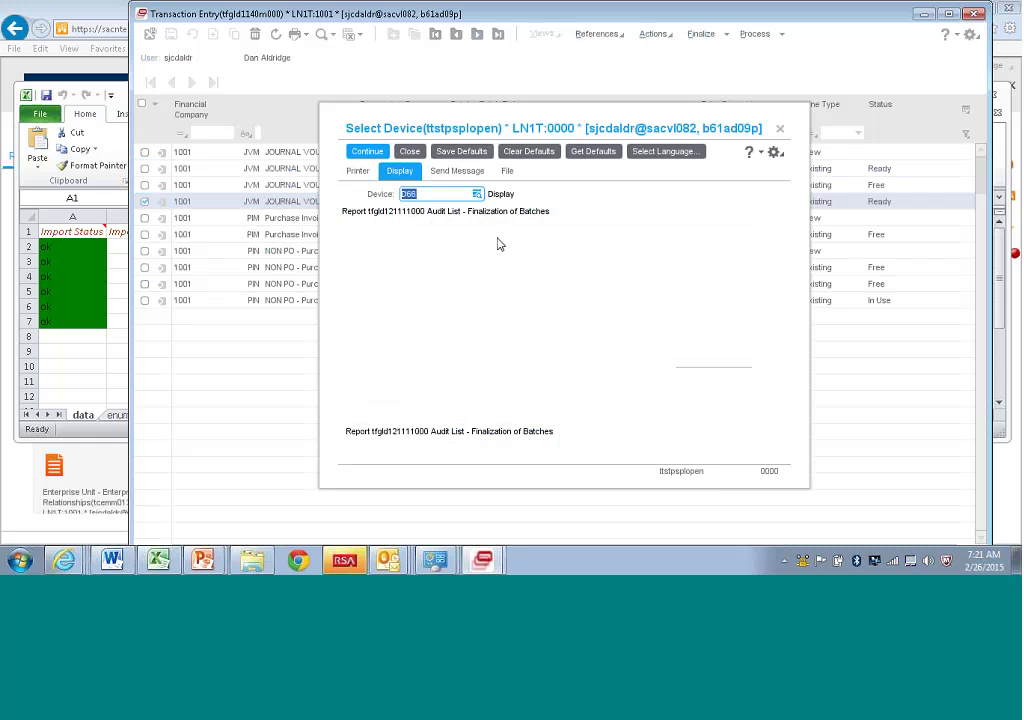
left_click(369, 153)
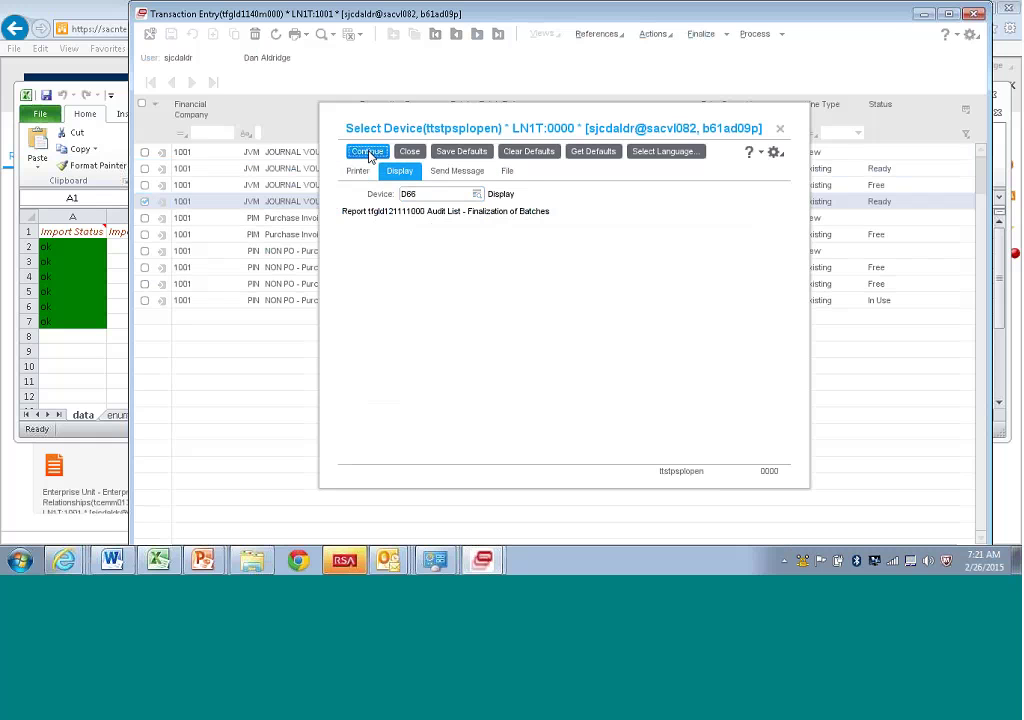
left_click(367, 153)
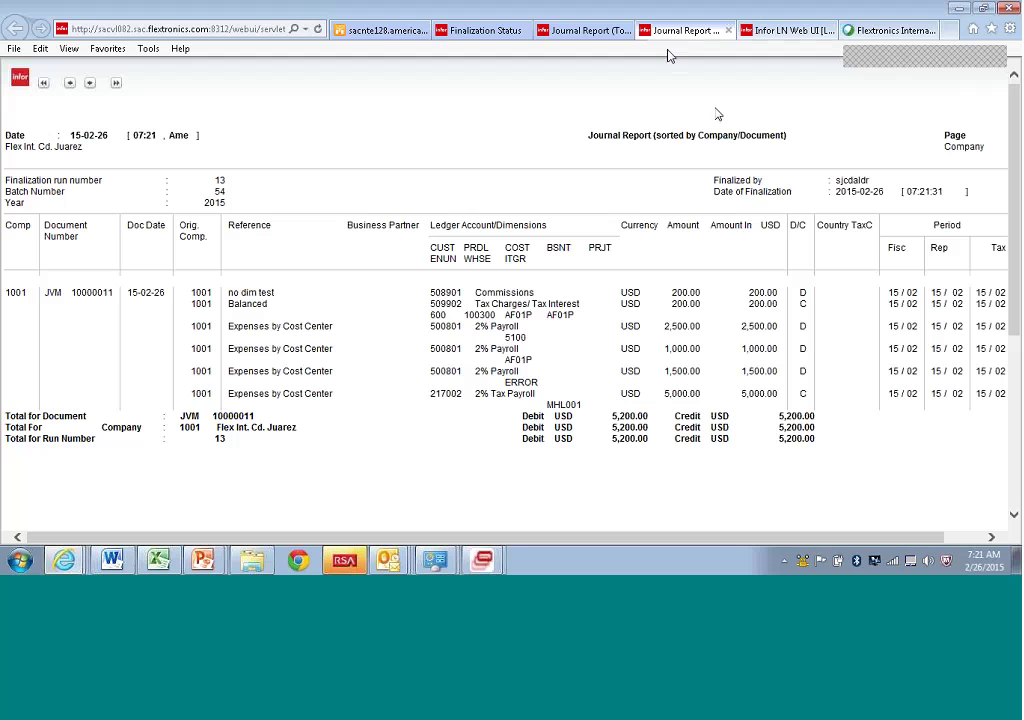
Review the ledger account totals, the finalization status and the journal report sorted by company and document.
left_click(594, 40)
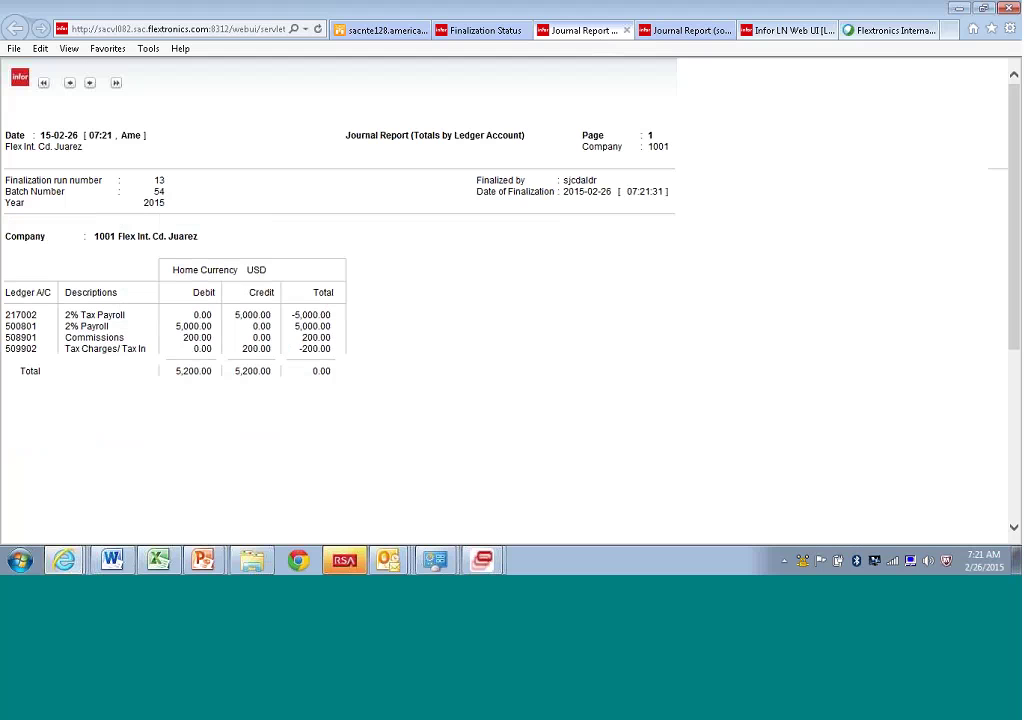
left_click(488, 31)
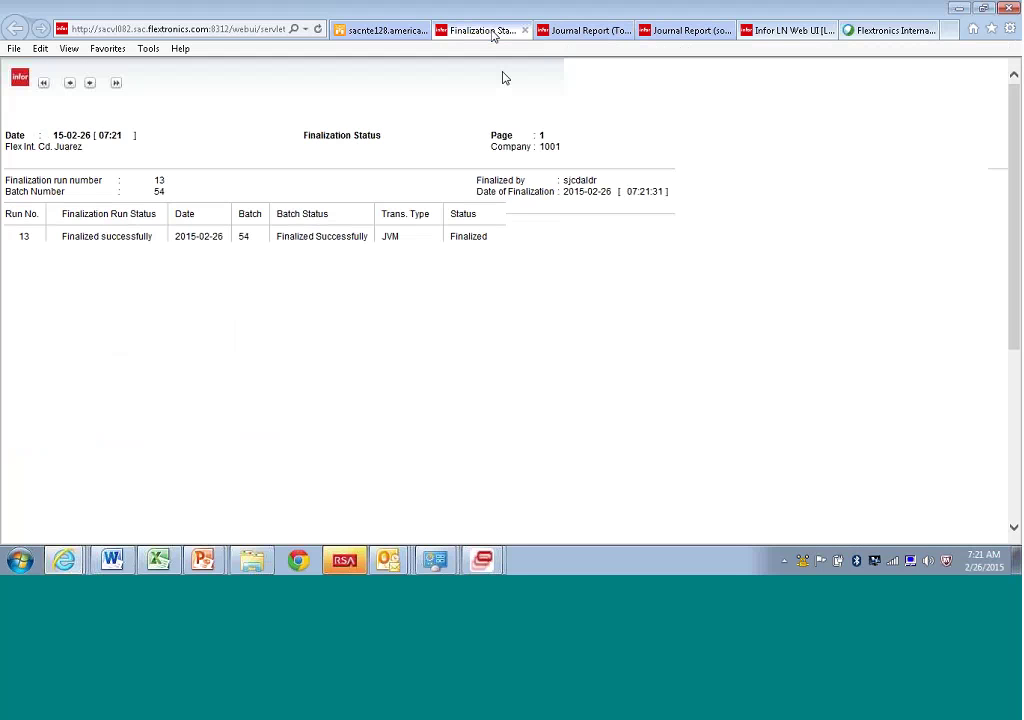
left_click(590, 31)
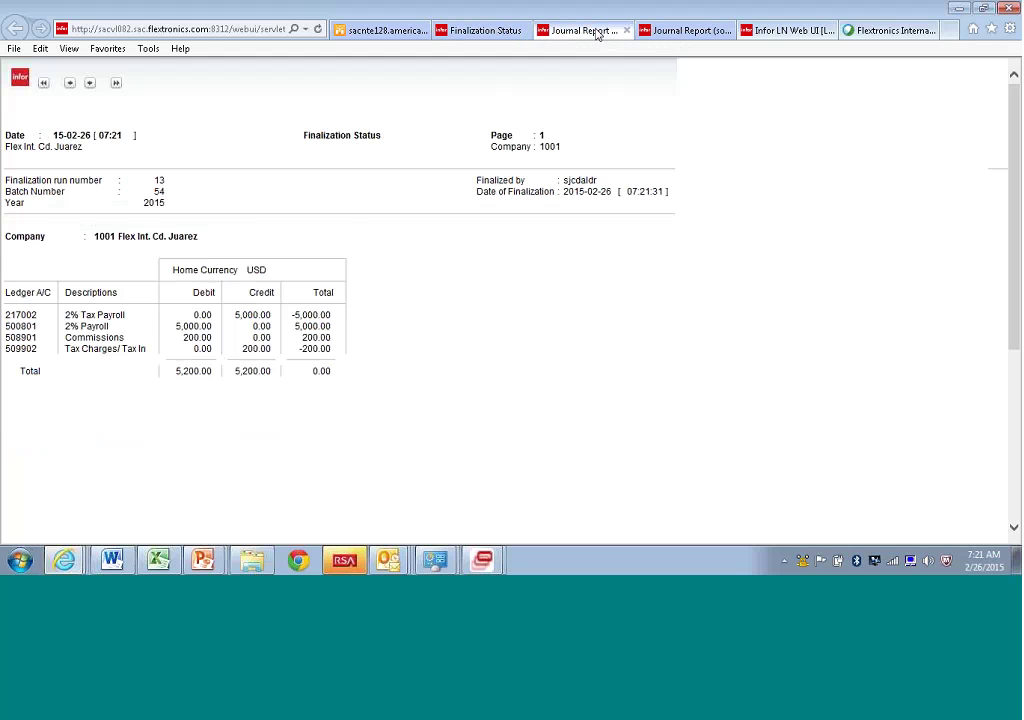
left_click(688, 31)
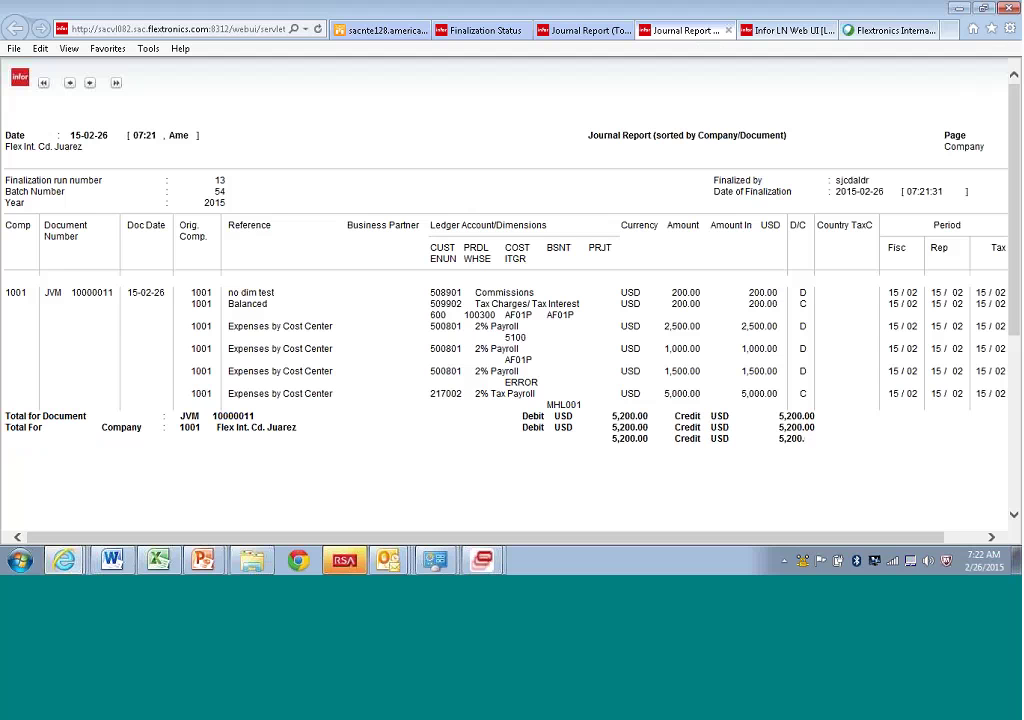
Close both journal reports and the finalization status report.
left_click(730, 31)
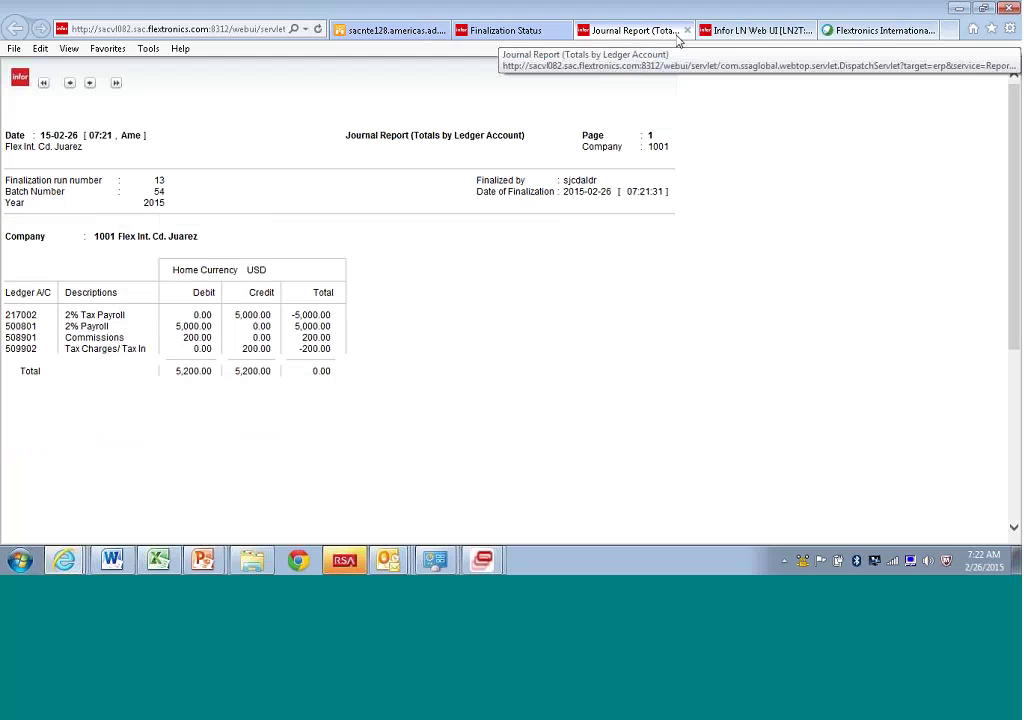
left_click(688, 31)
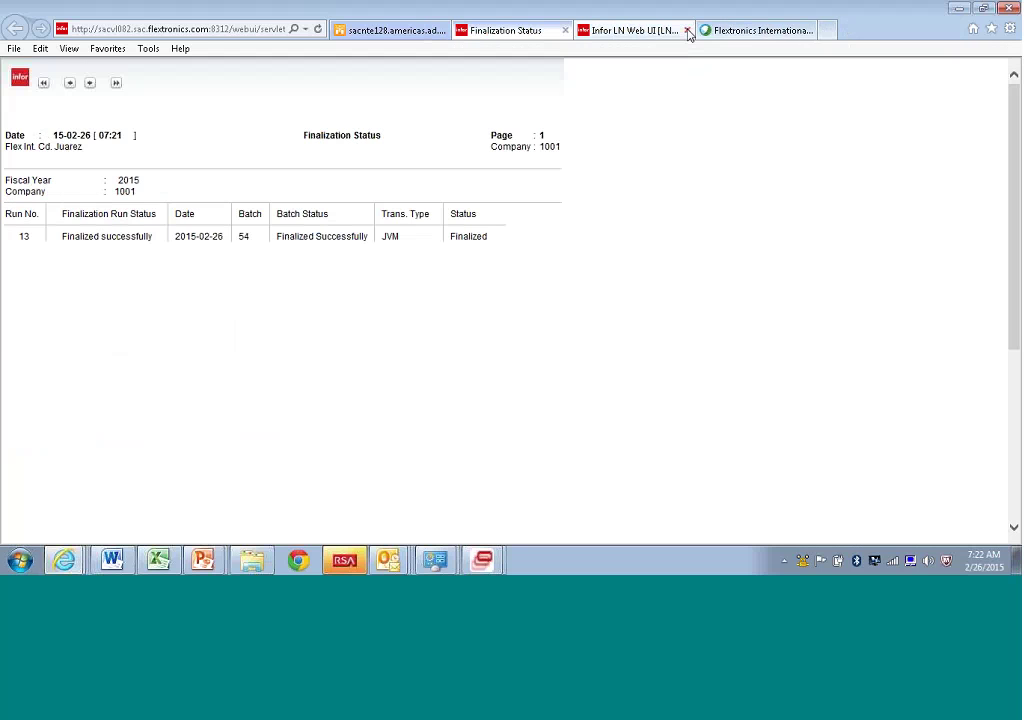
left_click(565, 31)
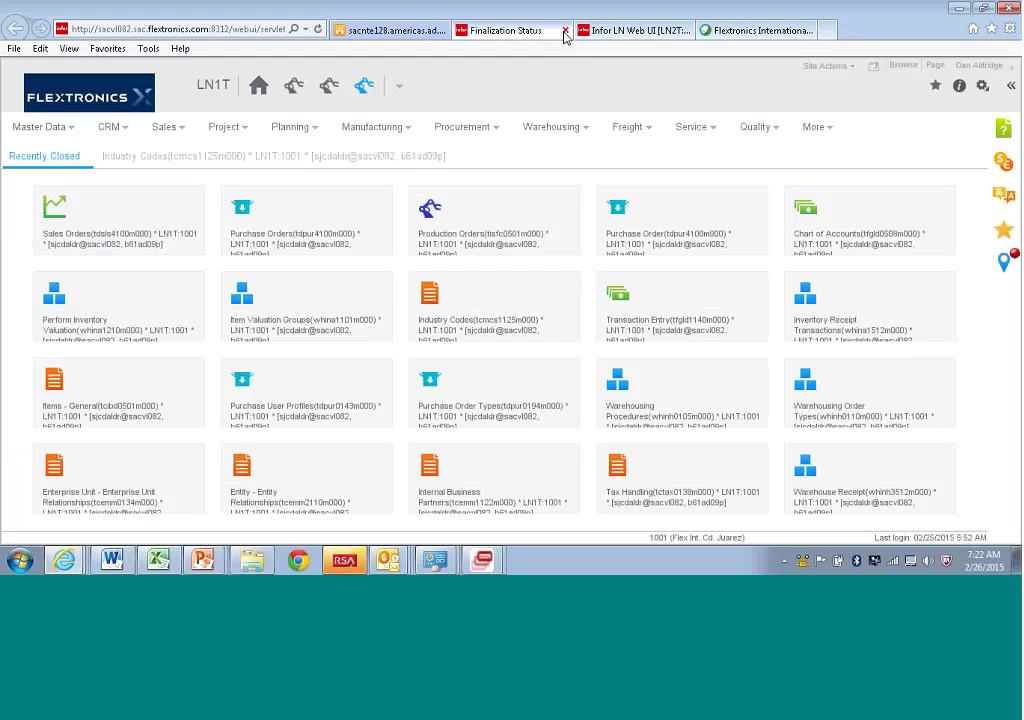